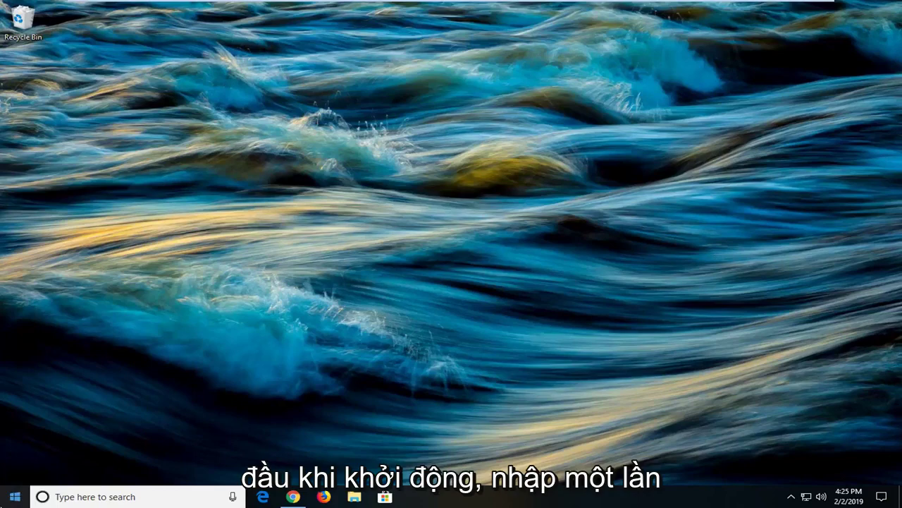
# Search Settings for 'troubleshoot' and open the Troubleshoot settings page
pyautogui.click(3, 496)
pyautogui.write('s')
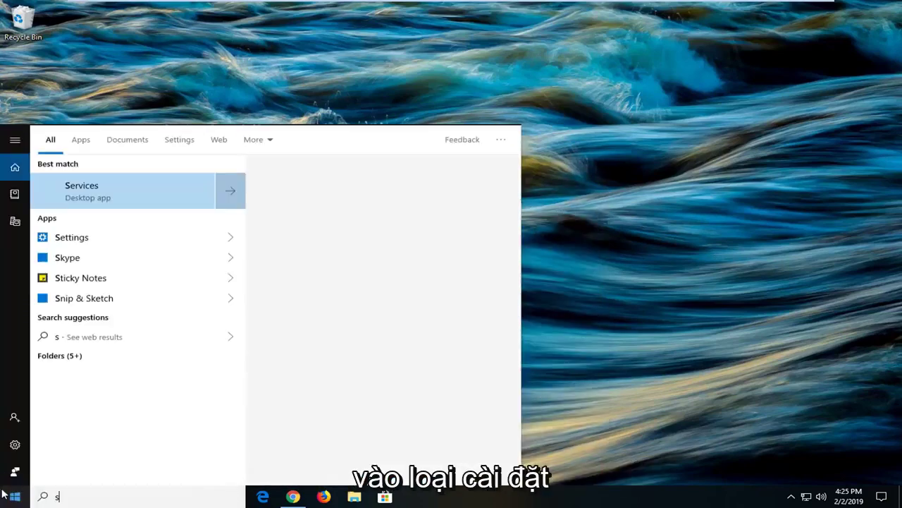
pyautogui.write('ettings')
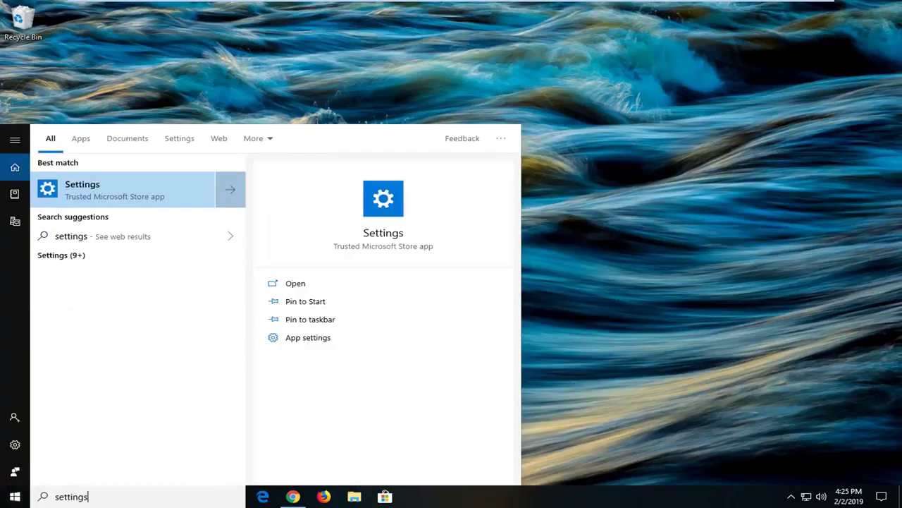
pyautogui.hotkey('ctrl', 'a')
pyautogui.write('troubles')
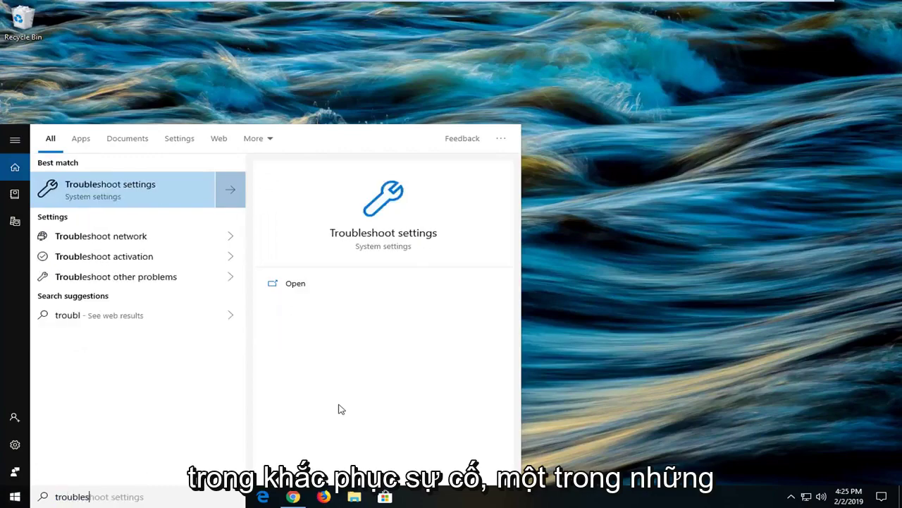
pyautogui.write('hoot')
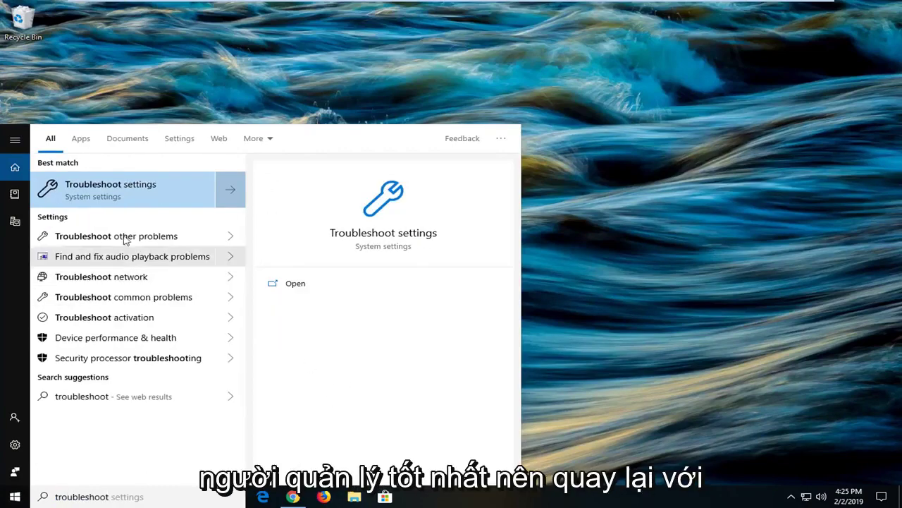
pyautogui.click(116, 192)
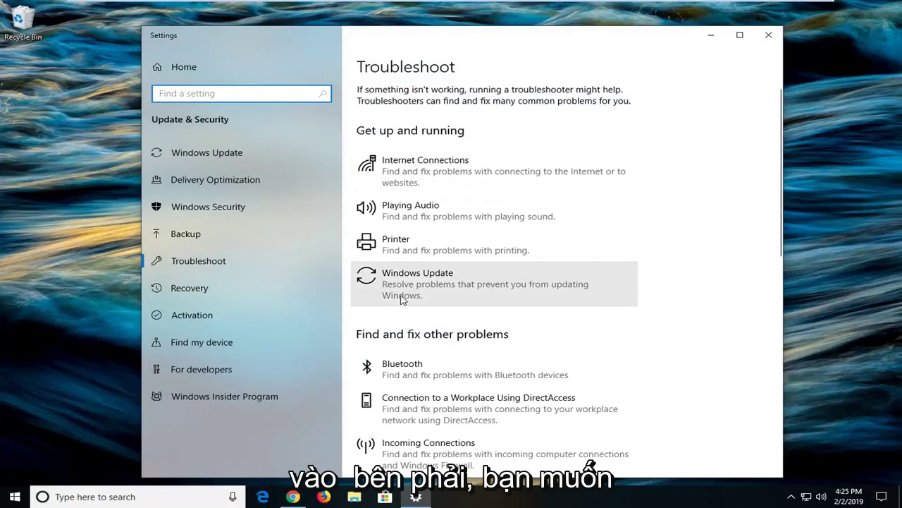
# Run the Windows Update troubleshooter past its pending-restart notice, then close it
pyautogui.click(474, 294)
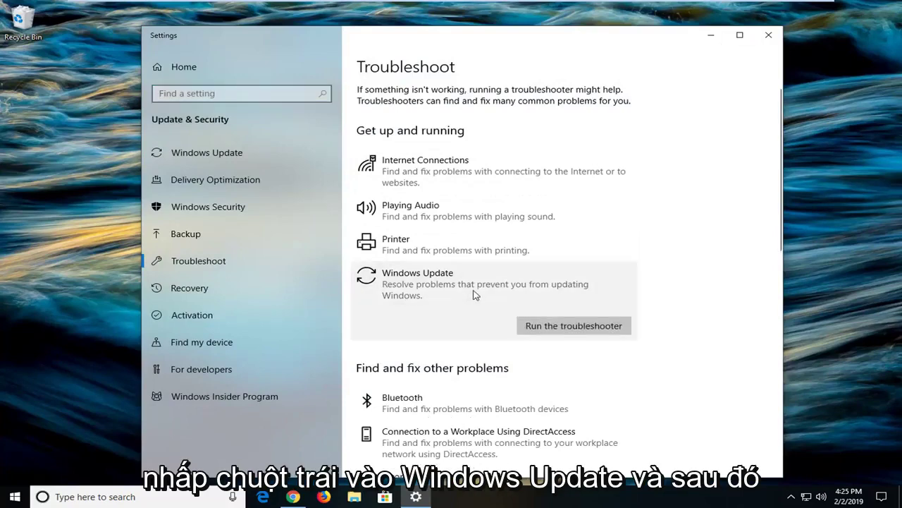
pyautogui.click(543, 328)
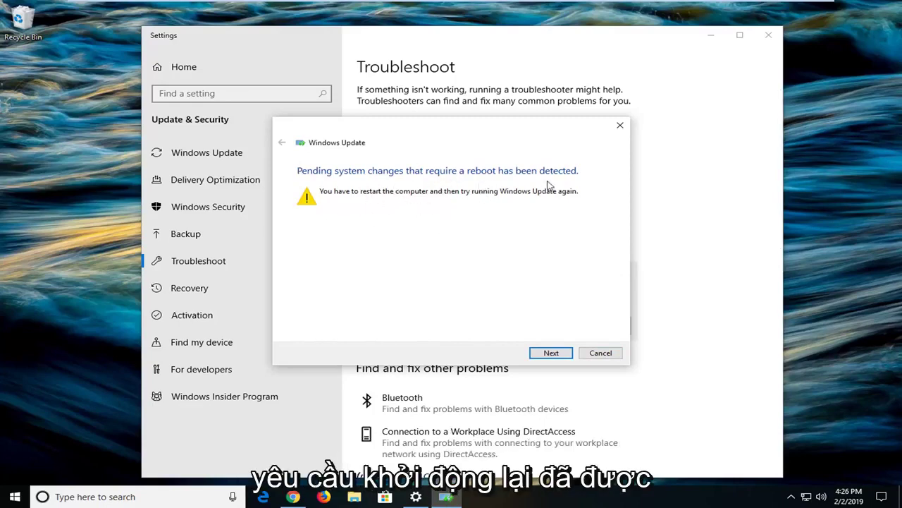
pyautogui.click(546, 355)
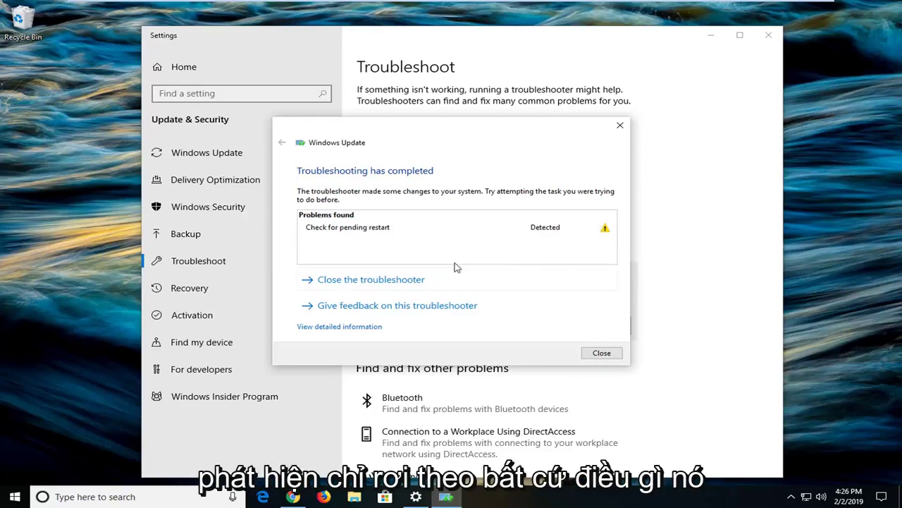
pyautogui.click(602, 352)
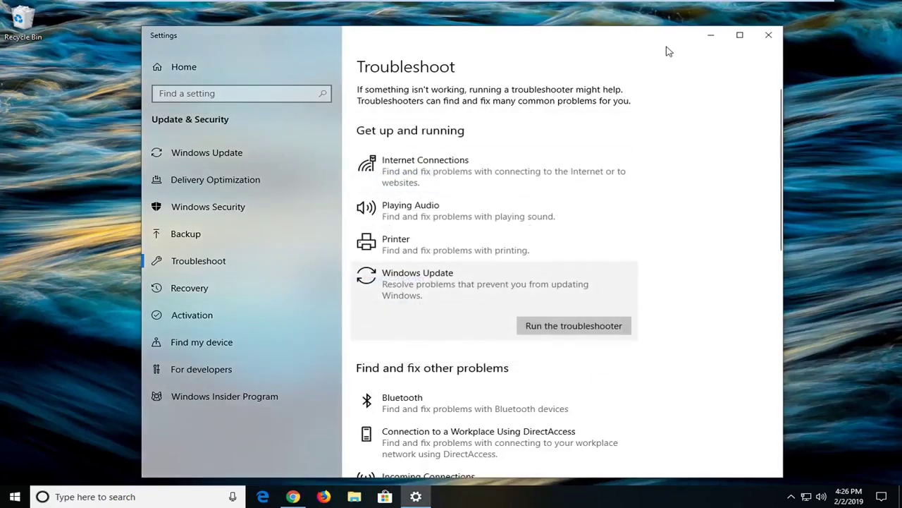
# Close Settings, search Start for 'regedit' and run Registry Editor as administrator, approving UAC
pyautogui.click(769, 34)
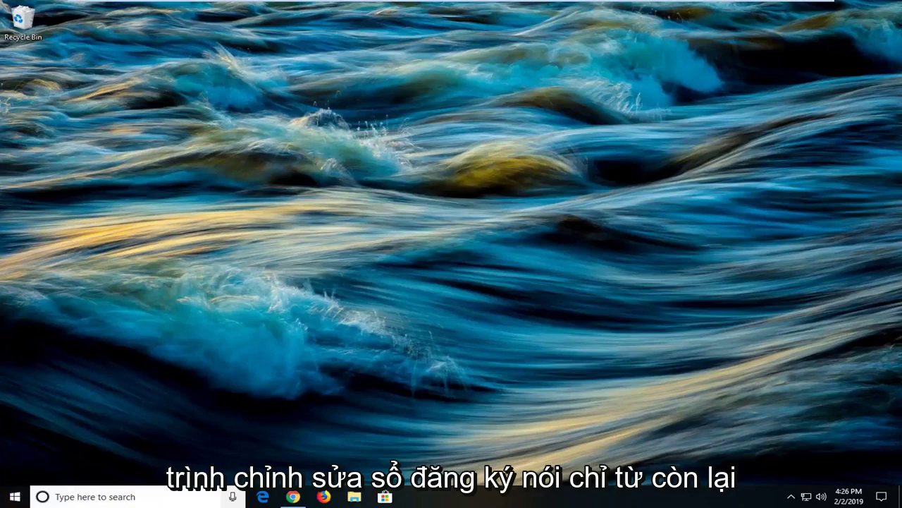
pyautogui.click(25, 502)
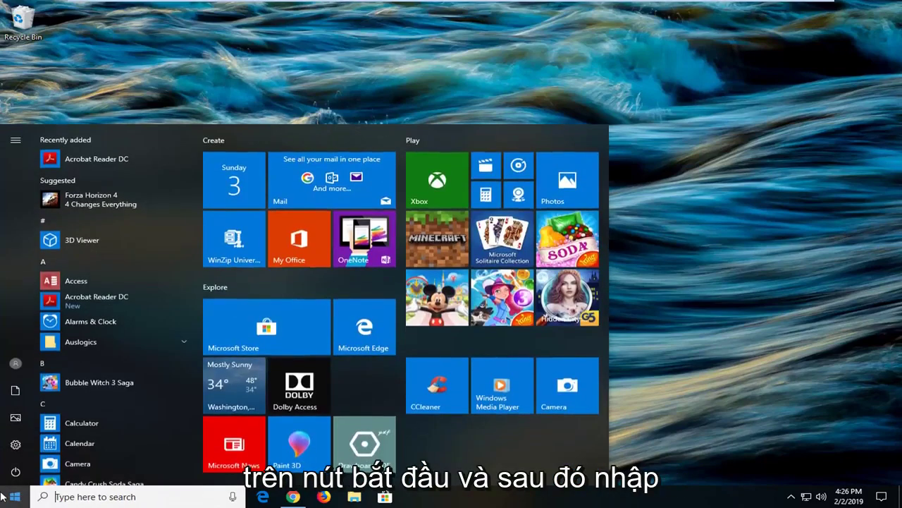
pyautogui.write('regedit')
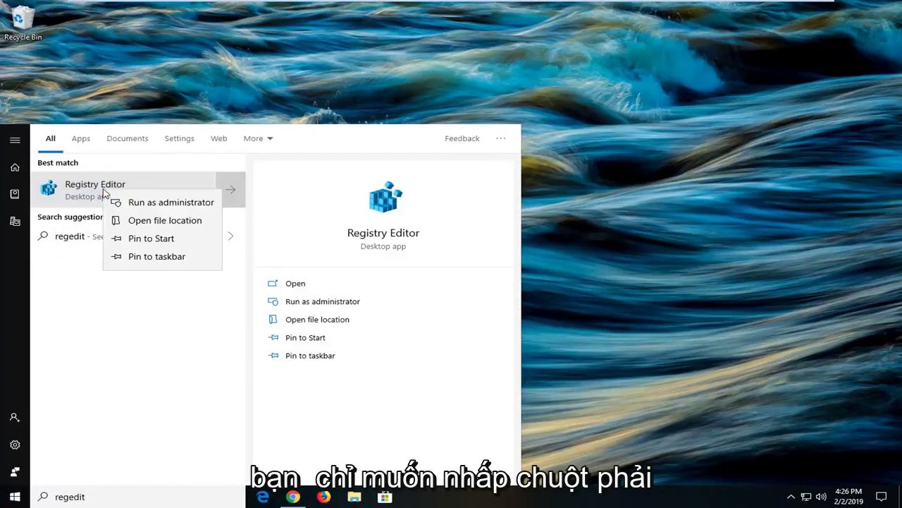
pyautogui.rightClick(104, 195)
pyautogui.click(143, 204)
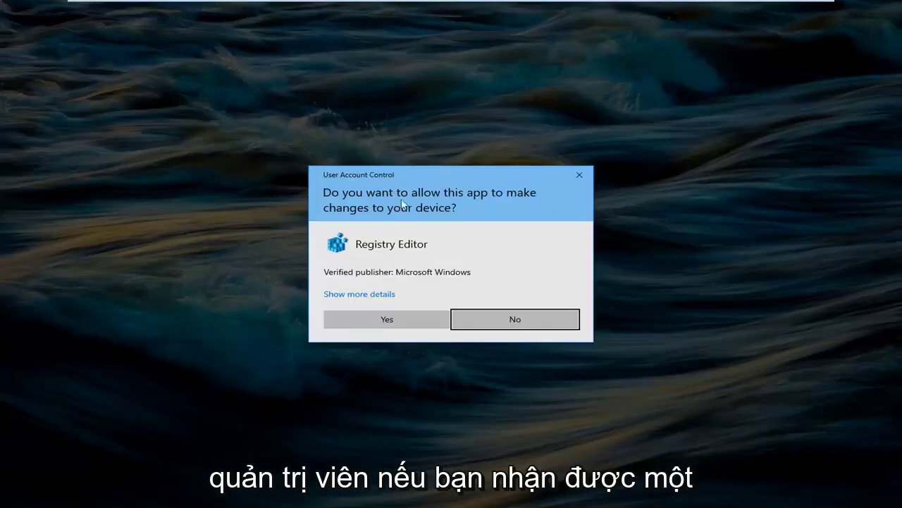
pyautogui.click(379, 321)
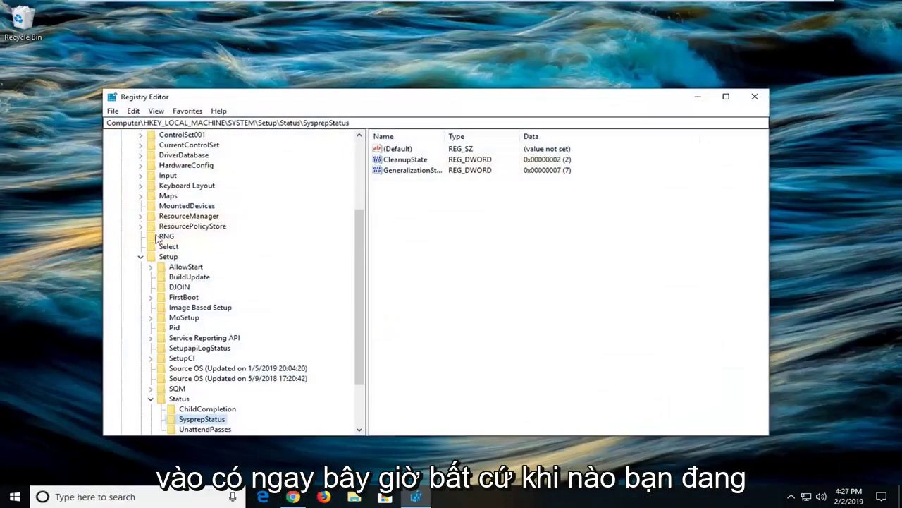
# Collapse Setup, SYSTEM and HKEY_LOCAL_MACHINE, leaving the Computer root selected
pyautogui.click(141, 256)
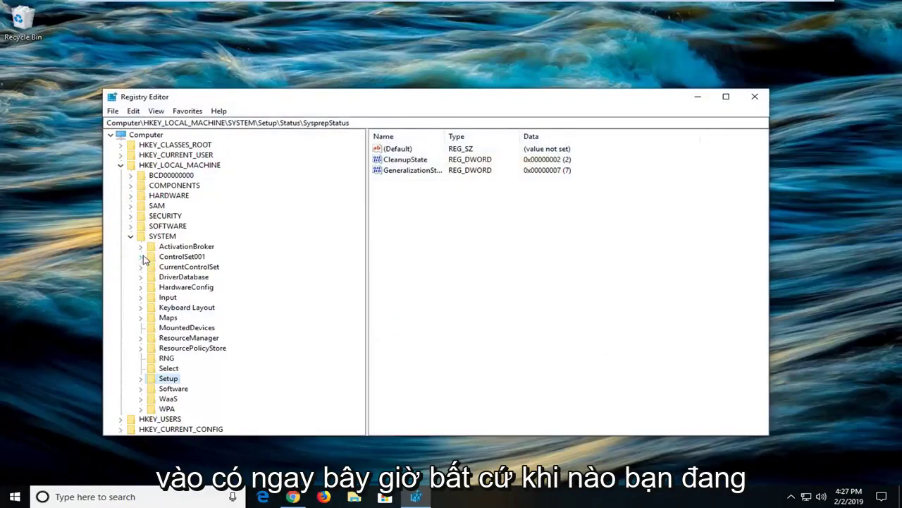
pyautogui.click(130, 237)
pyautogui.click(121, 166)
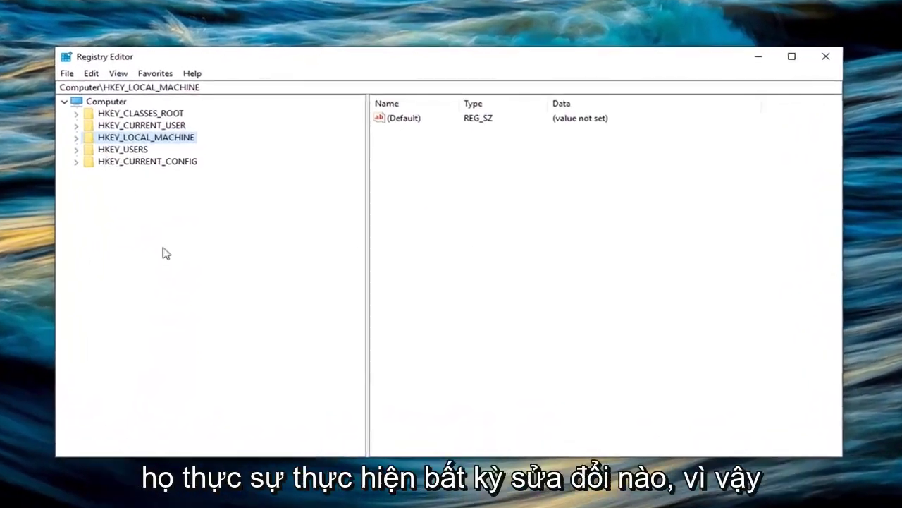
pyautogui.click(99, 104)
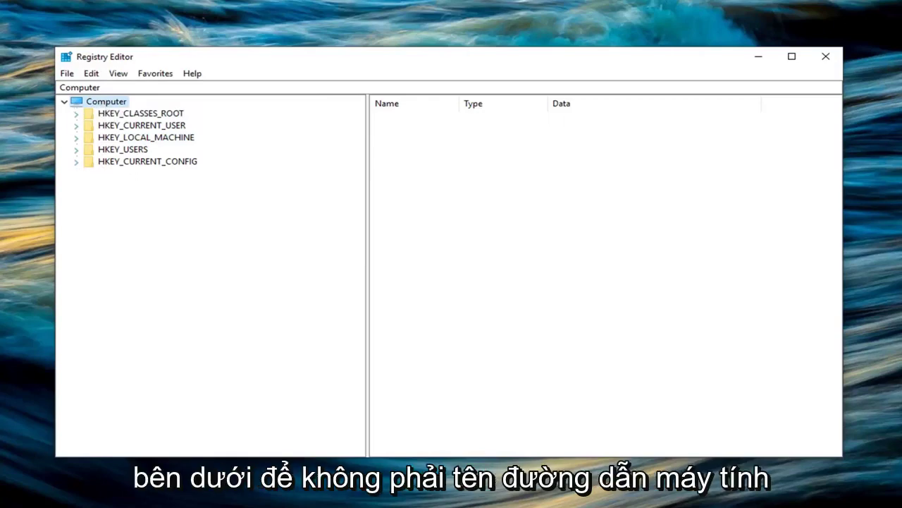
pyautogui.click(80, 88)
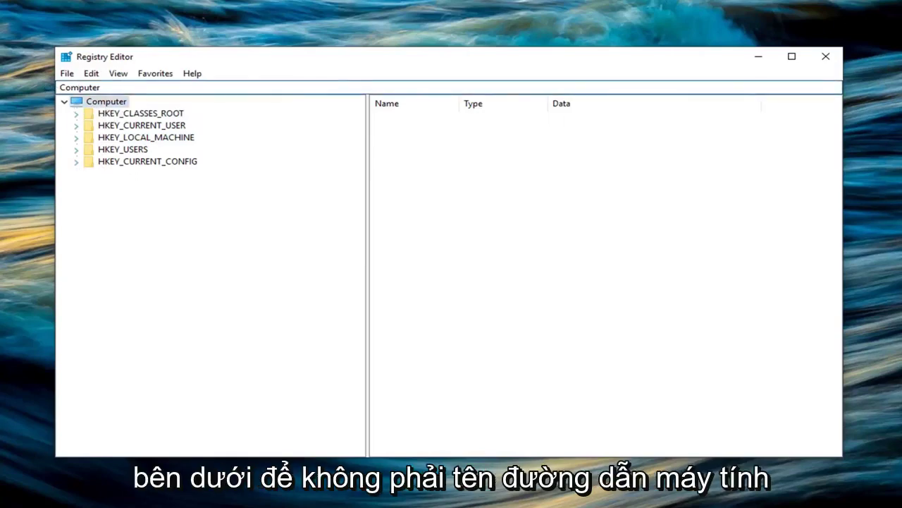
pyautogui.click(99, 104)
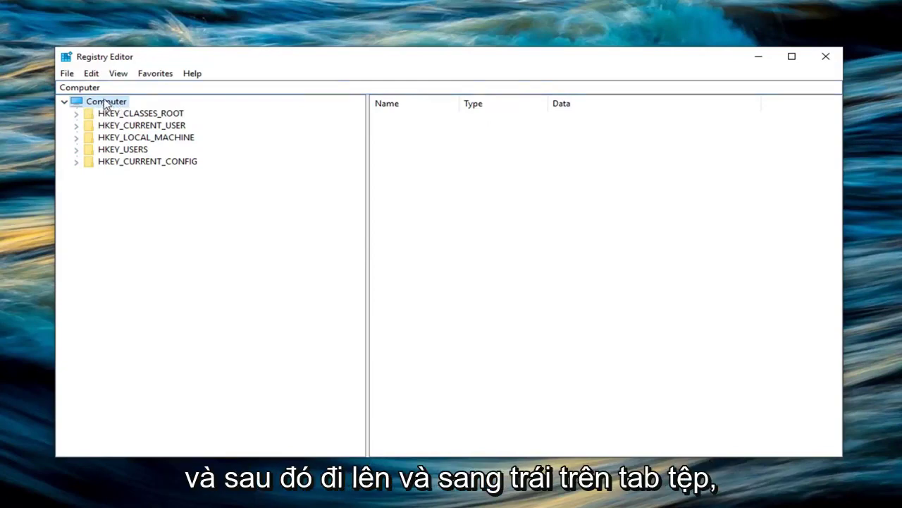
# Start a File > Export of the whole registry, then cancel without saving
pyautogui.click(66, 74)
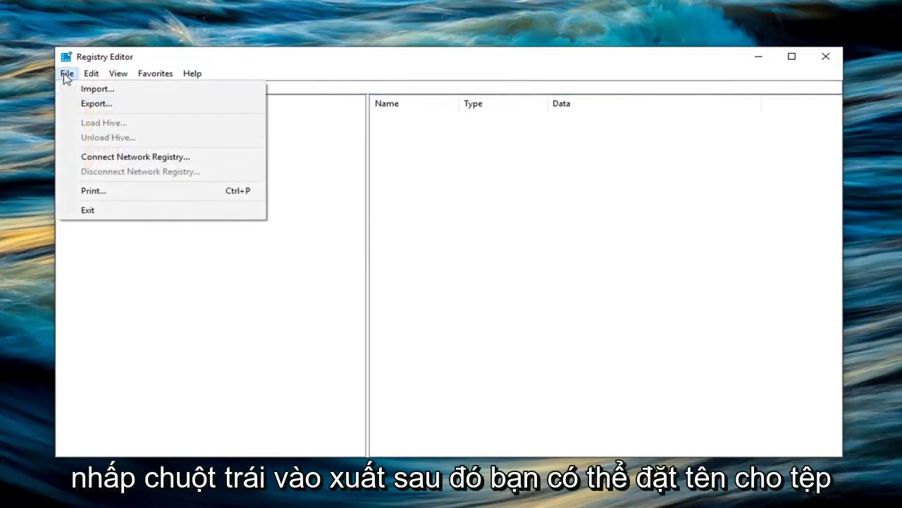
pyautogui.click(93, 104)
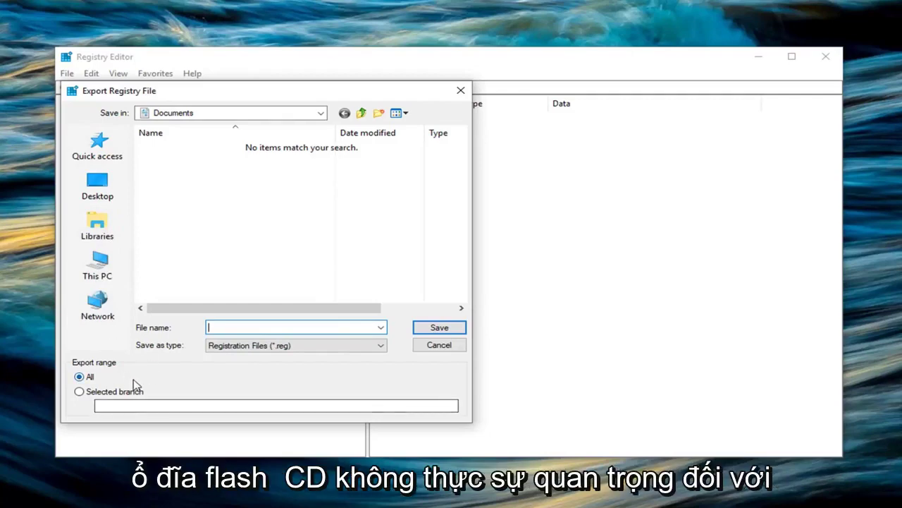
pyautogui.click(435, 346)
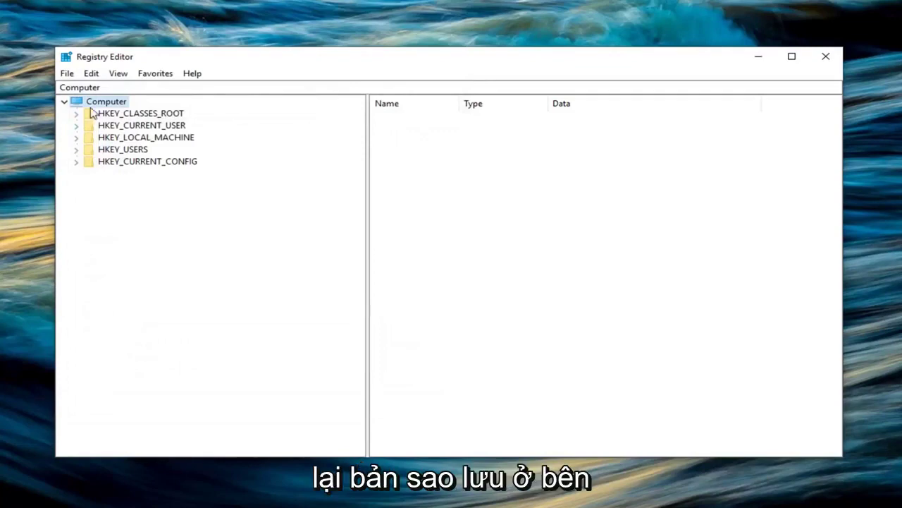
pyautogui.click(68, 75)
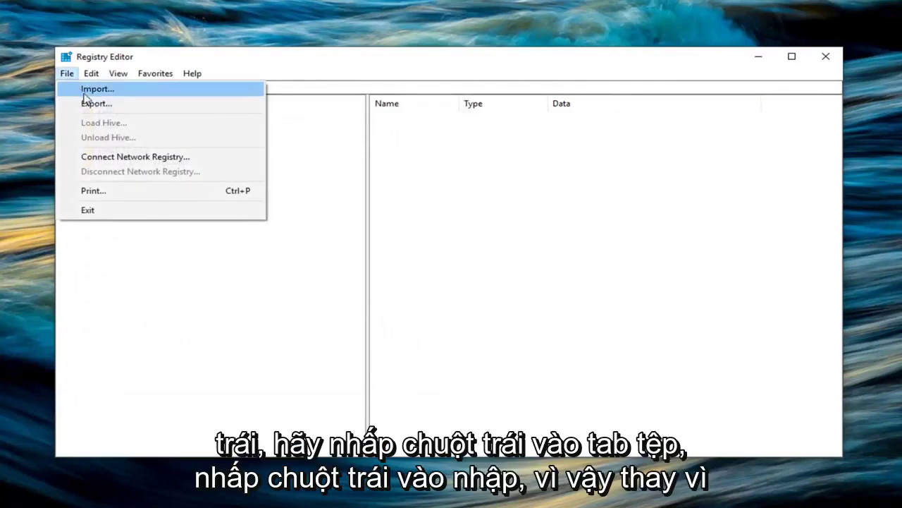
pyautogui.click(97, 93)
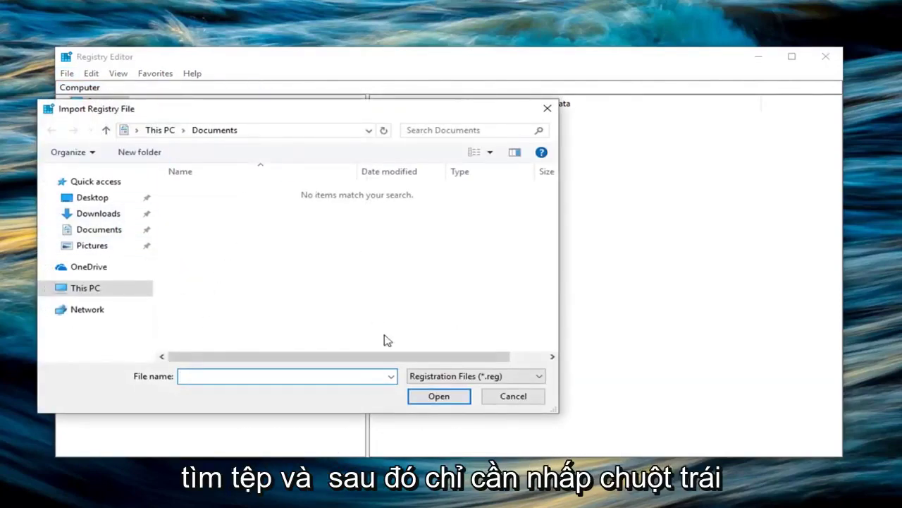
pyautogui.click(509, 398)
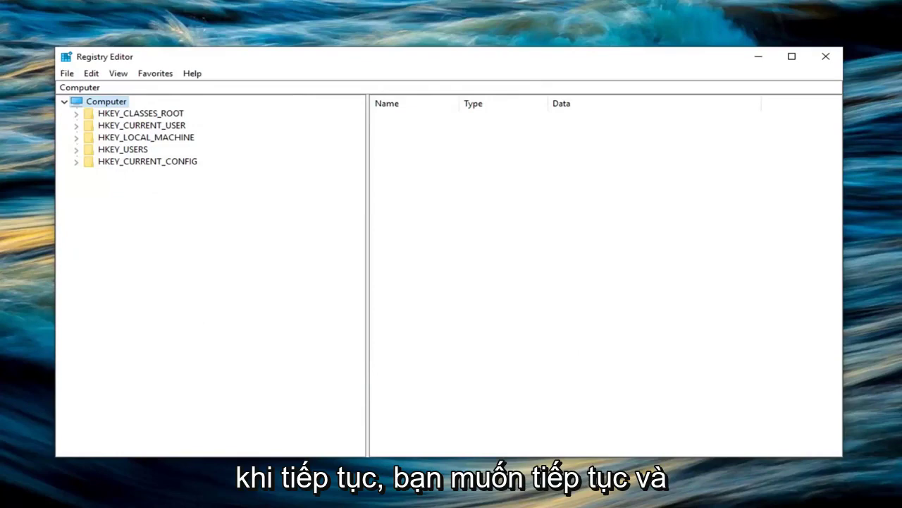
# Expand HKEY_LOCAL_MACHINE\SOFTWARE\Microsoft and select Provisioning to show its FirstRunComplete value
pyautogui.click(110, 139)
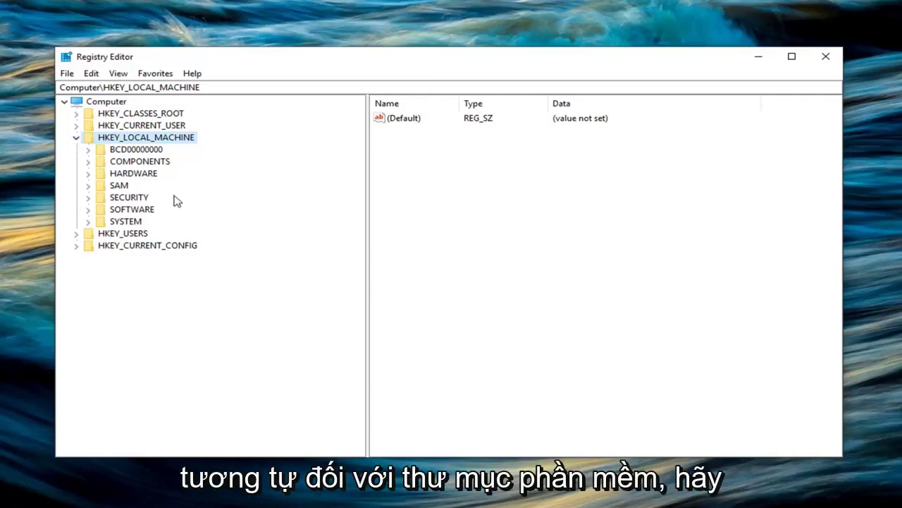
pyautogui.click(88, 209)
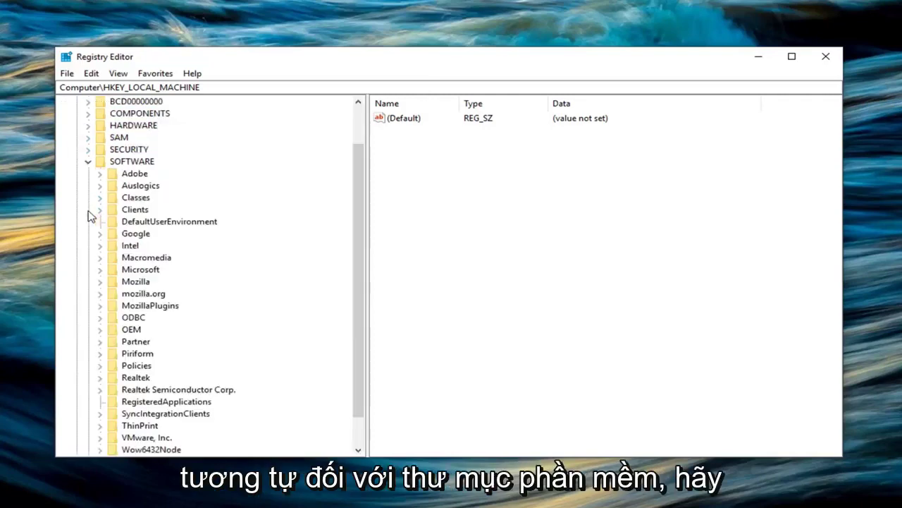
pyautogui.scroll(-1, 111, 171)
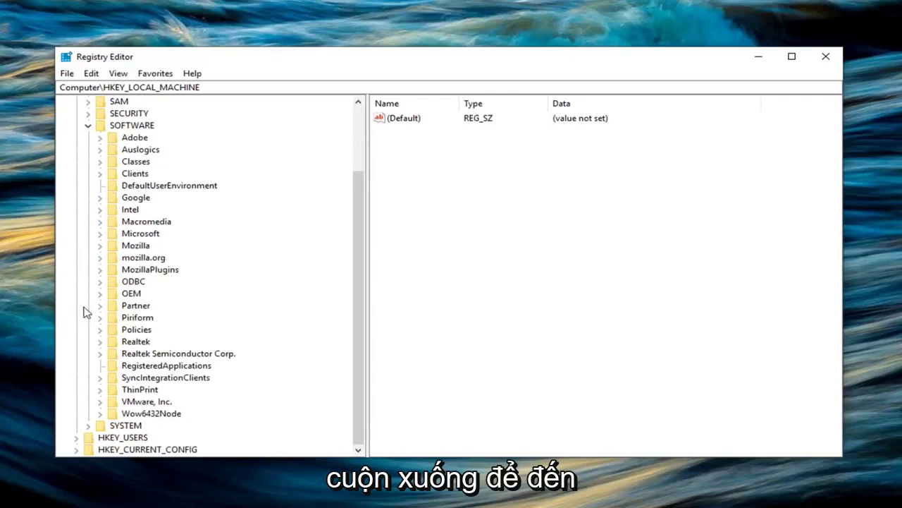
pyautogui.click(99, 234)
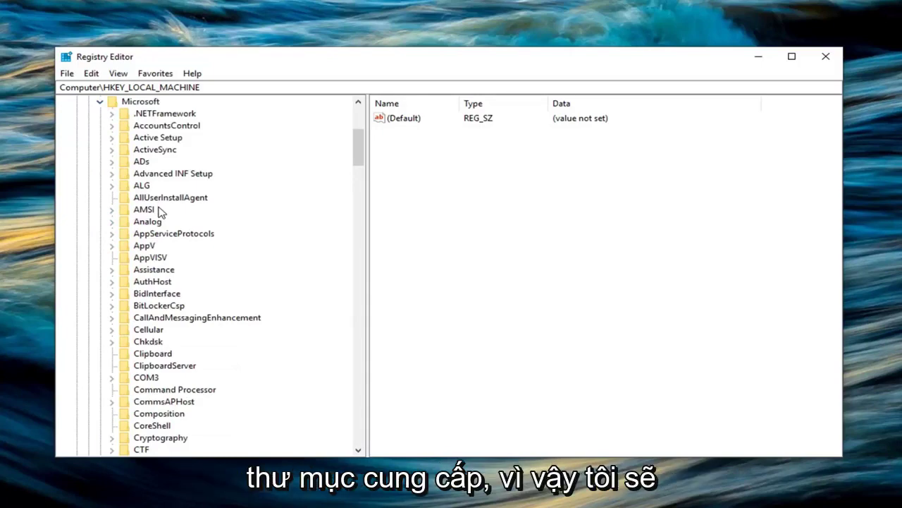
pyautogui.scroll(-2, 161, 212)
pyautogui.scroll(-4, 209, 233)
pyautogui.scroll(-6, 204, 238)
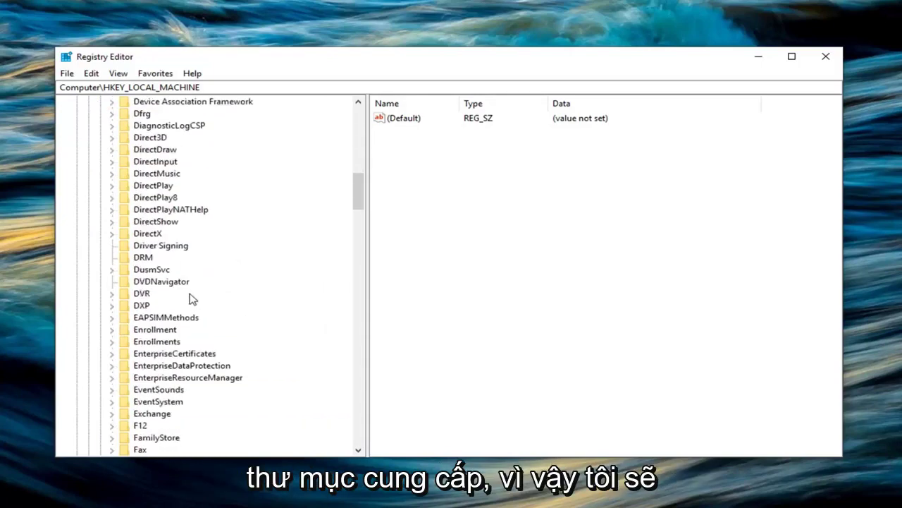
pyautogui.scroll(-10, 191, 298)
pyautogui.scroll(-5, 189, 297)
pyautogui.scroll(-6, 188, 298)
pyautogui.scroll(-6, 184, 302)
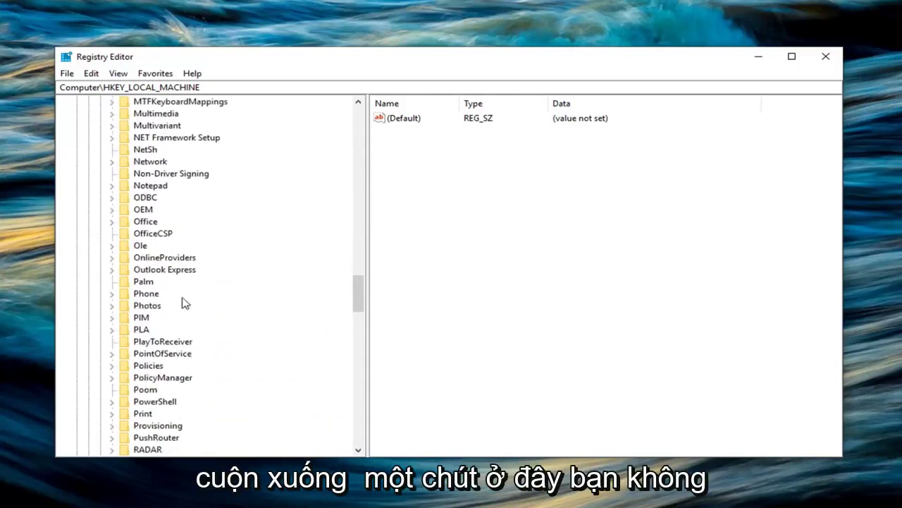
pyautogui.scroll(-1, 164, 358)
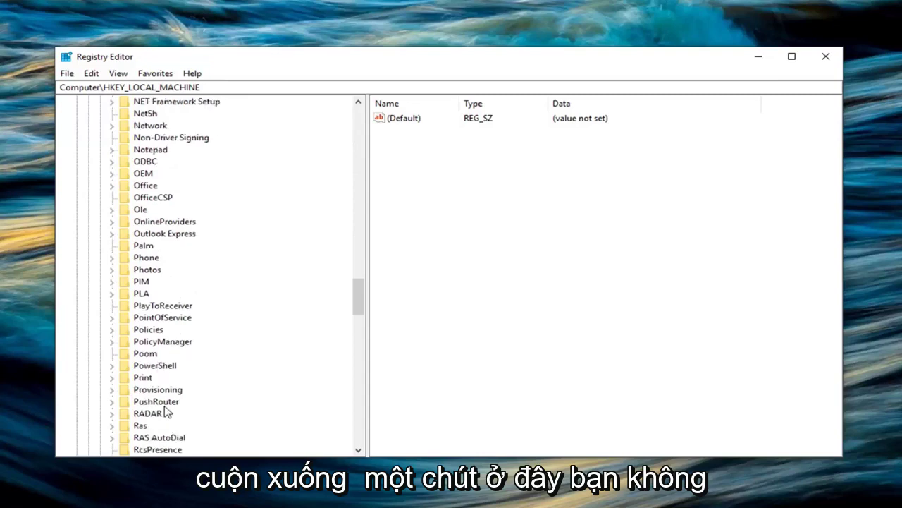
pyautogui.click(166, 390)
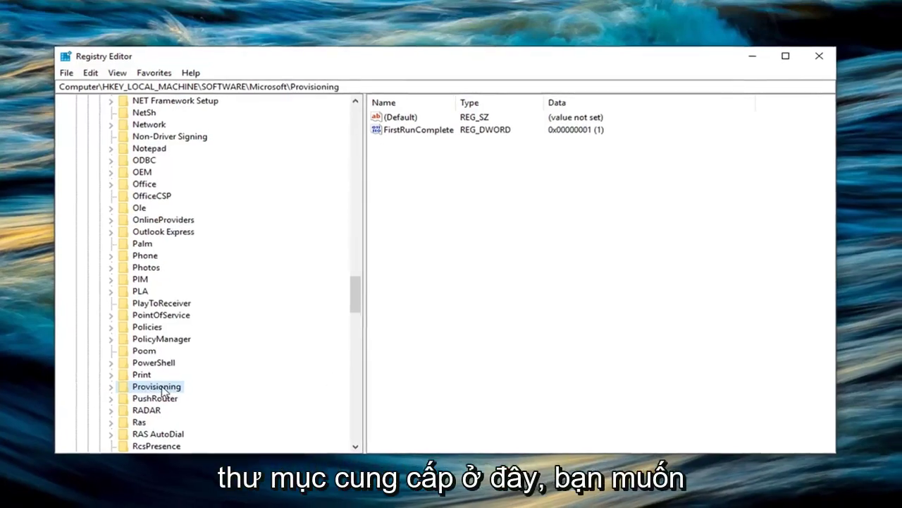
# Export the Provisioning key as a registry file named 'Provisioning' to the Desktop
pyautogui.rightClick(163, 394)
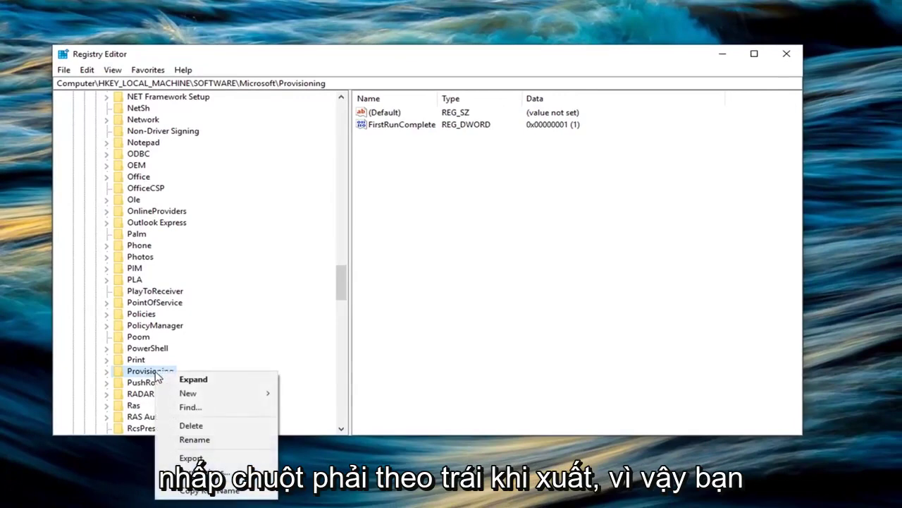
pyautogui.click(191, 458)
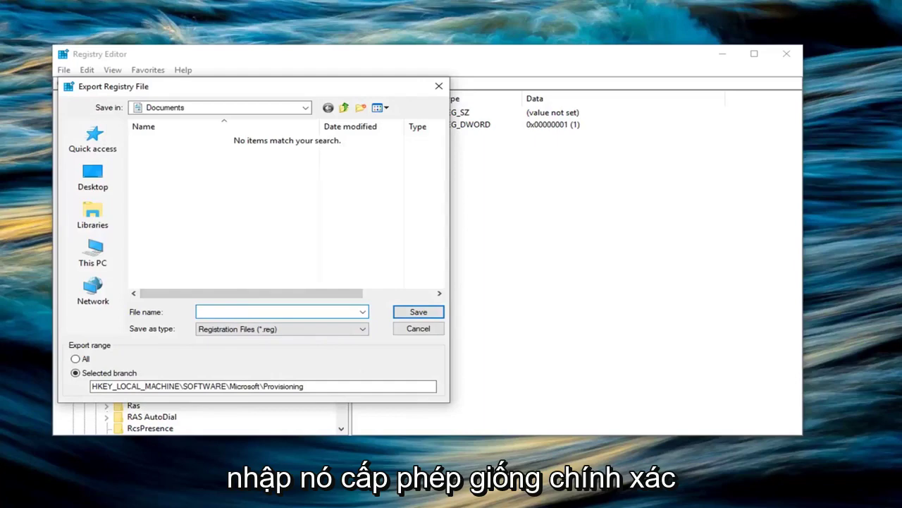
pyautogui.write('Prov')
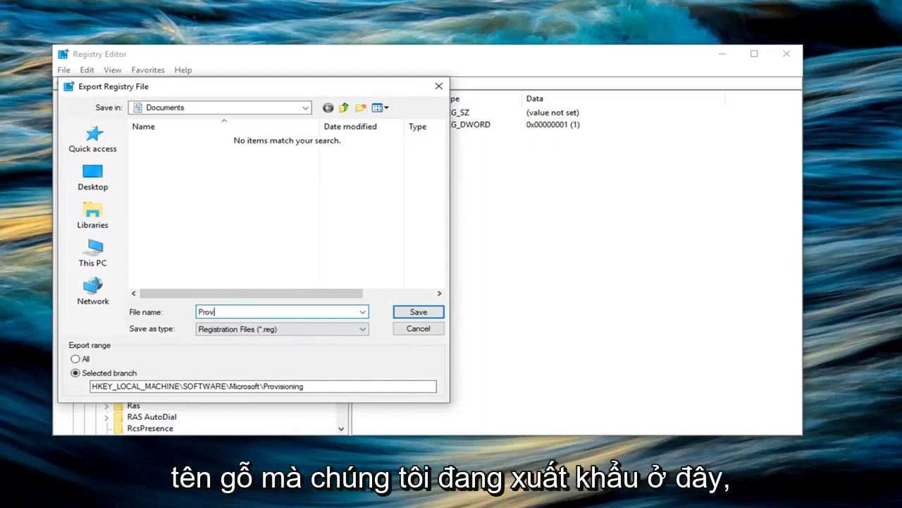
pyautogui.write('isioning')
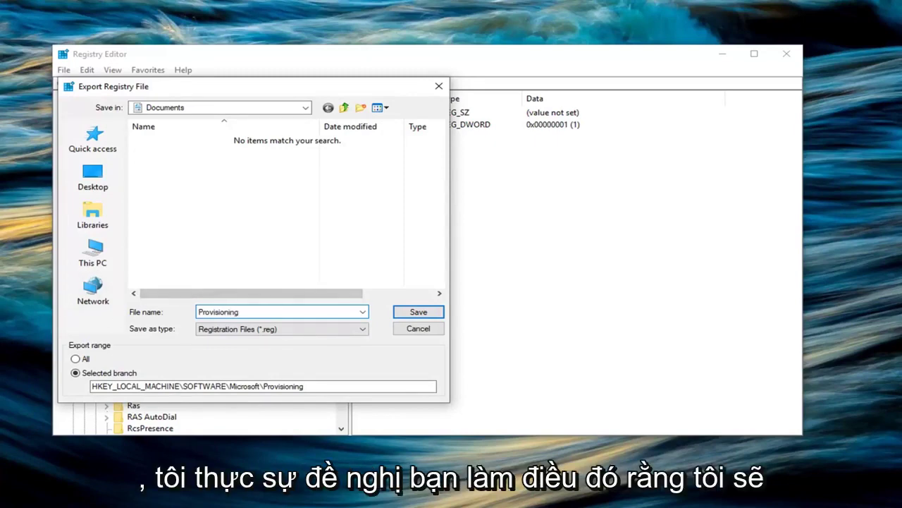
pyautogui.click(85, 173)
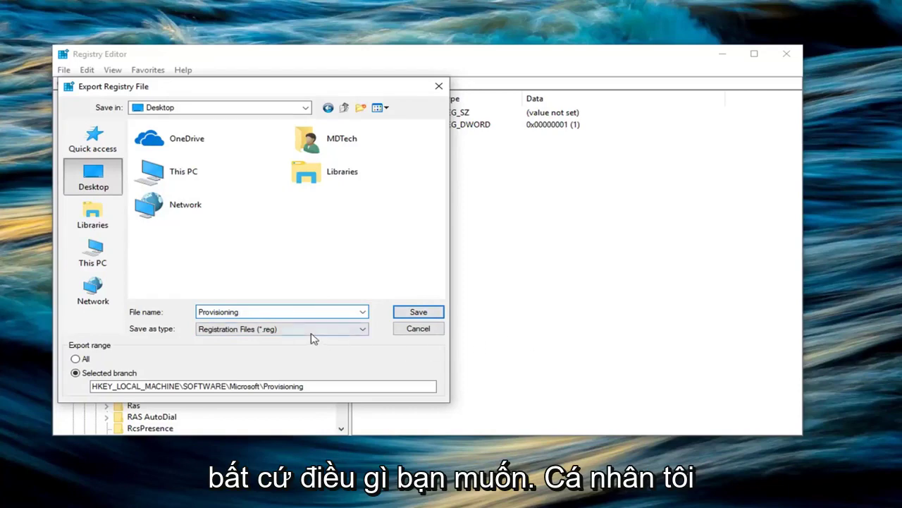
pyautogui.click(203, 313)
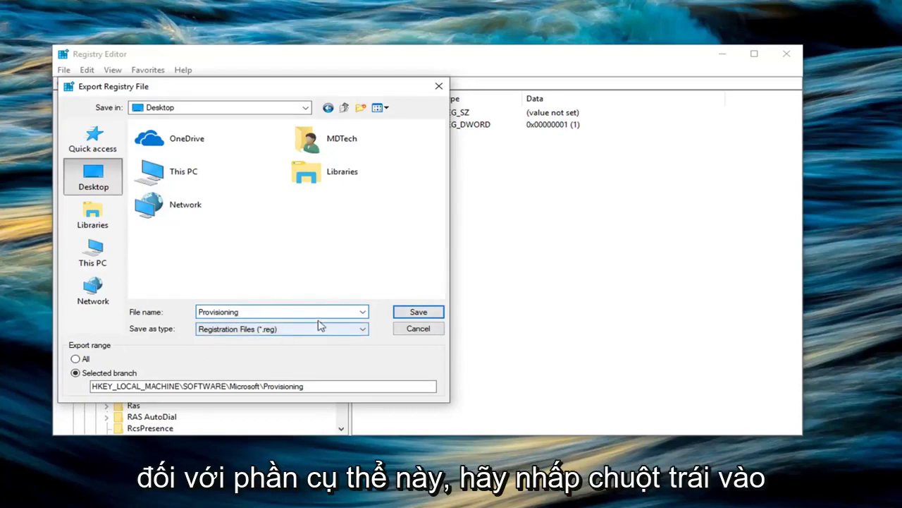
pyautogui.click(411, 310)
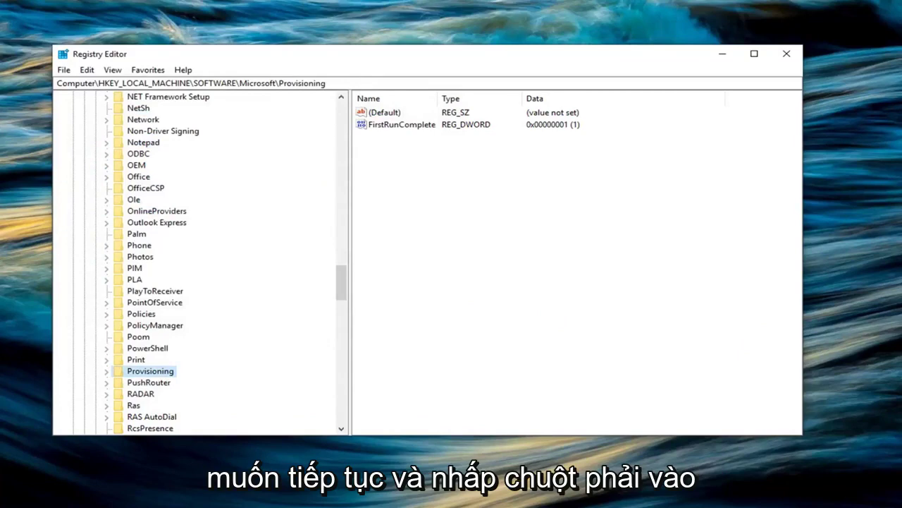
# Open the Provisioning key's Permissions dialog and move it toward the screen centre
pyautogui.rightClick(135, 373)
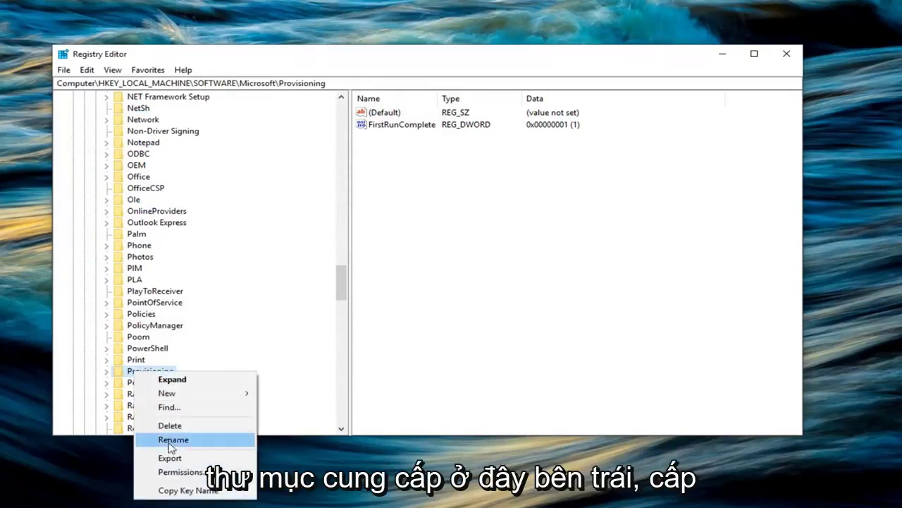
pyautogui.click(180, 472)
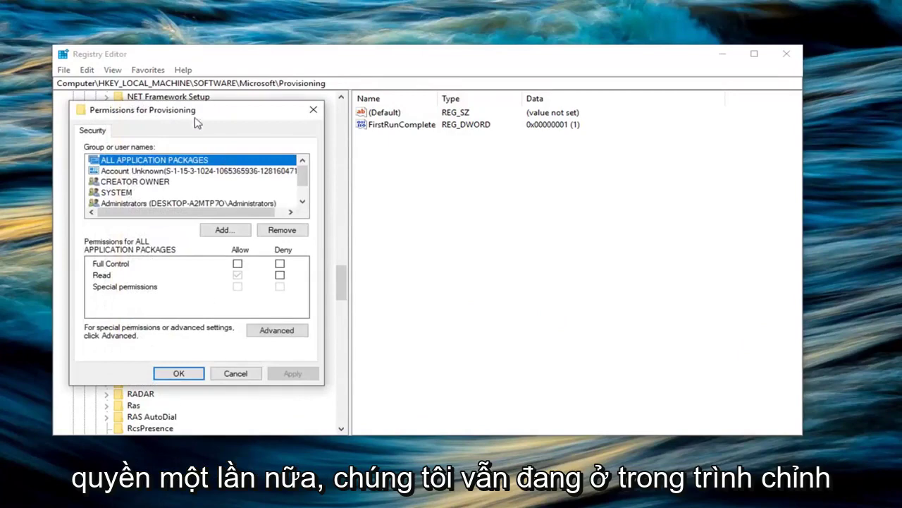
pyautogui.moveTo(195, 121); pyautogui.dragTo(496, 136)
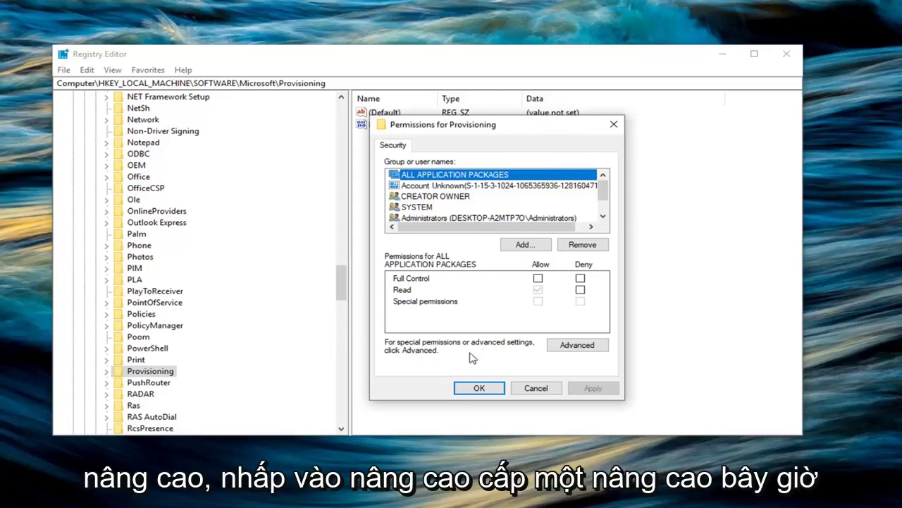
# Set Administrators as owner of Provisioning, replacing owner on all subcontainers, and apply
pyautogui.click(564, 344)
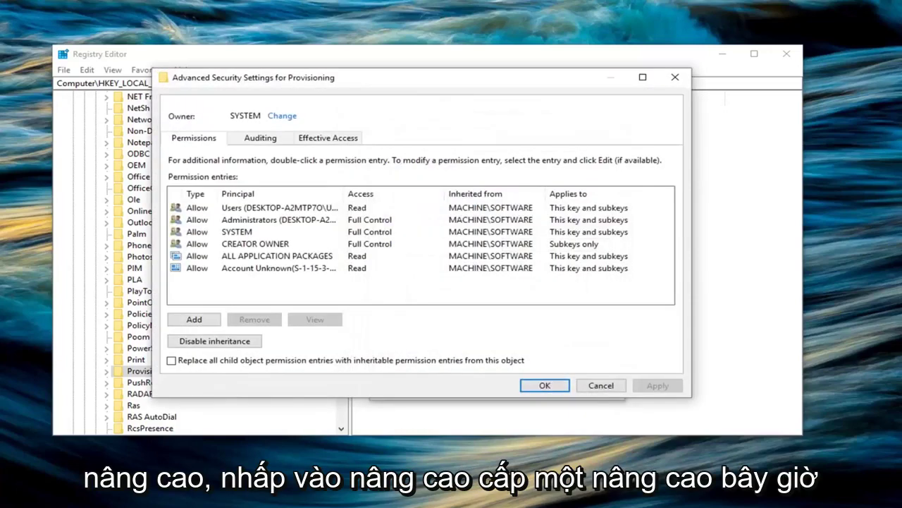
pyautogui.click(278, 119)
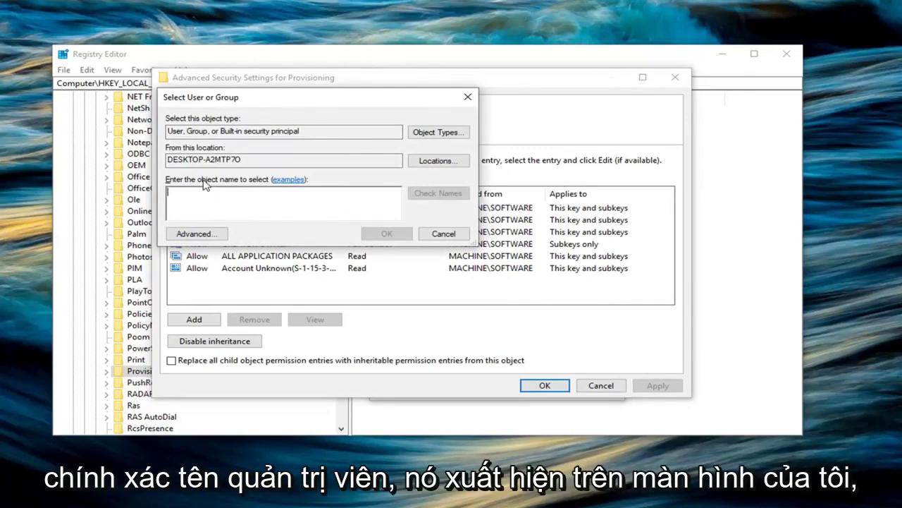
pyautogui.write('Ad')
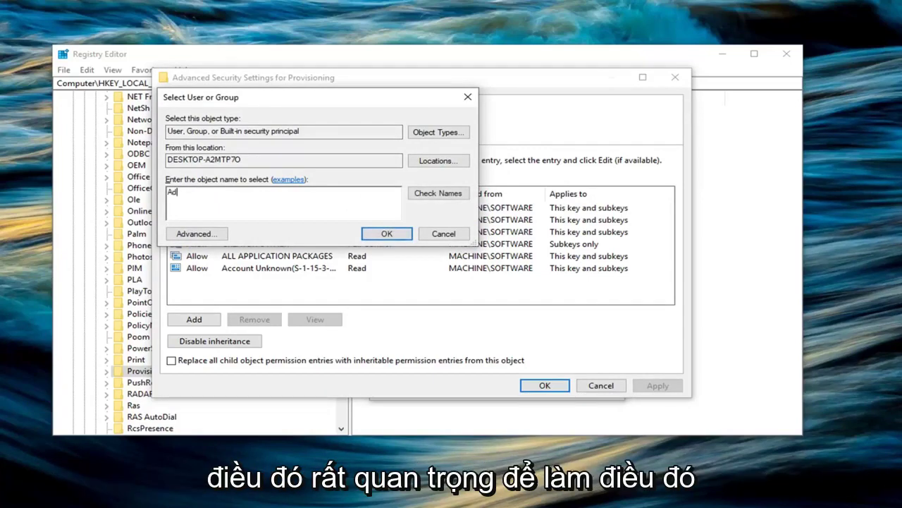
pyautogui.write('ministrators')
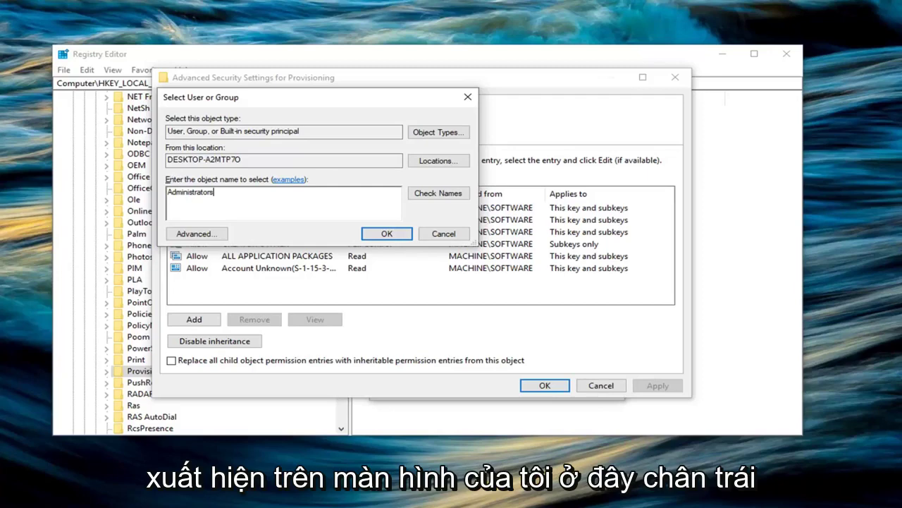
pyautogui.click(376, 237)
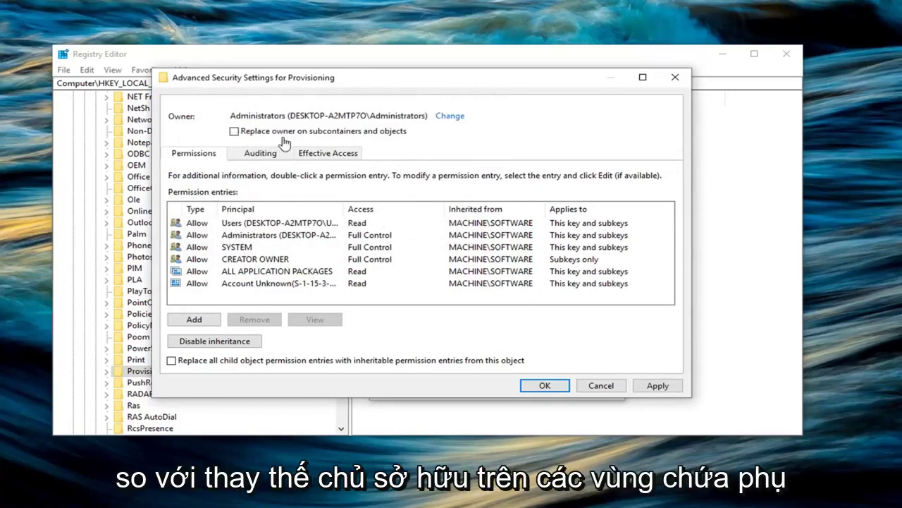
pyautogui.click(234, 131)
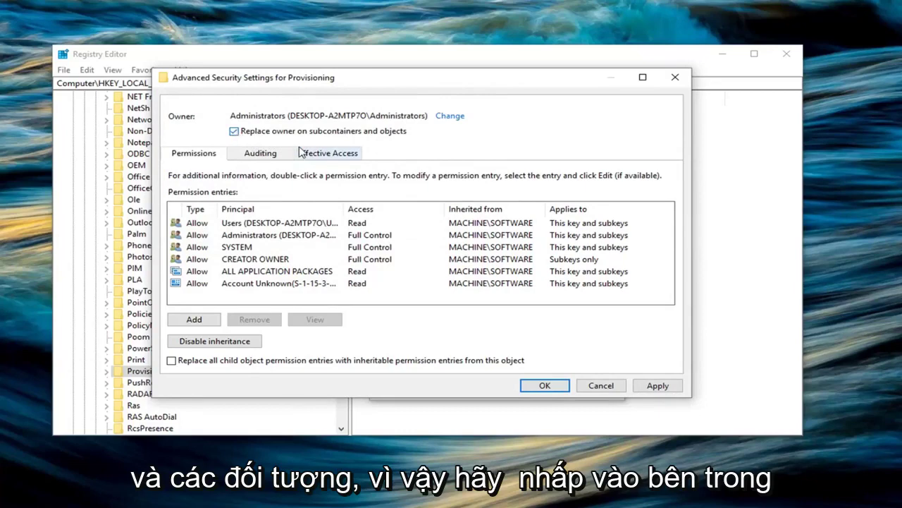
pyautogui.click(657, 386)
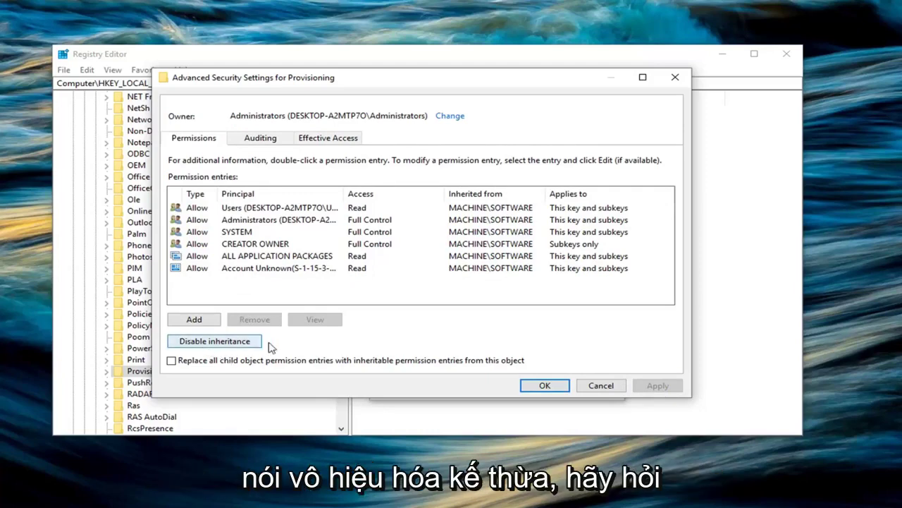
# Convert inherited permissions to explicit, replace all child entries, apply, and close both security dialogs
pyautogui.click(207, 344)
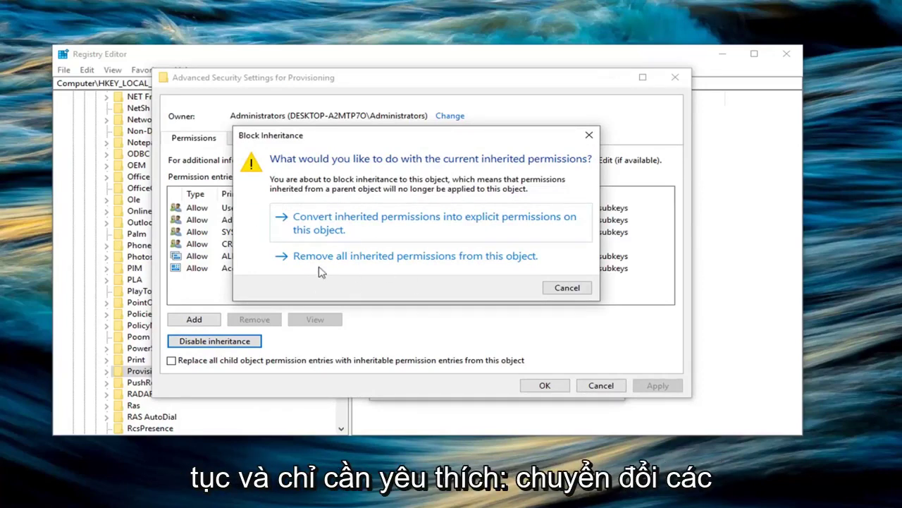
pyautogui.click(372, 231)
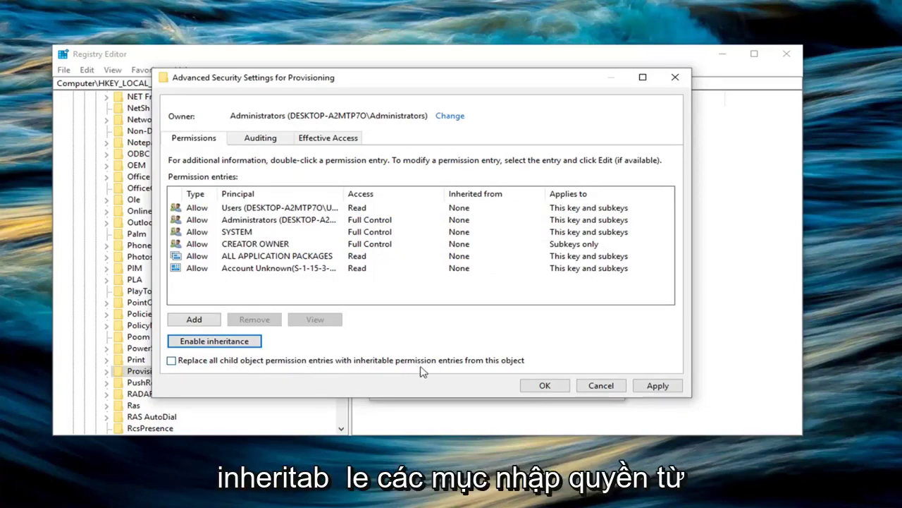
pyautogui.click(183, 362)
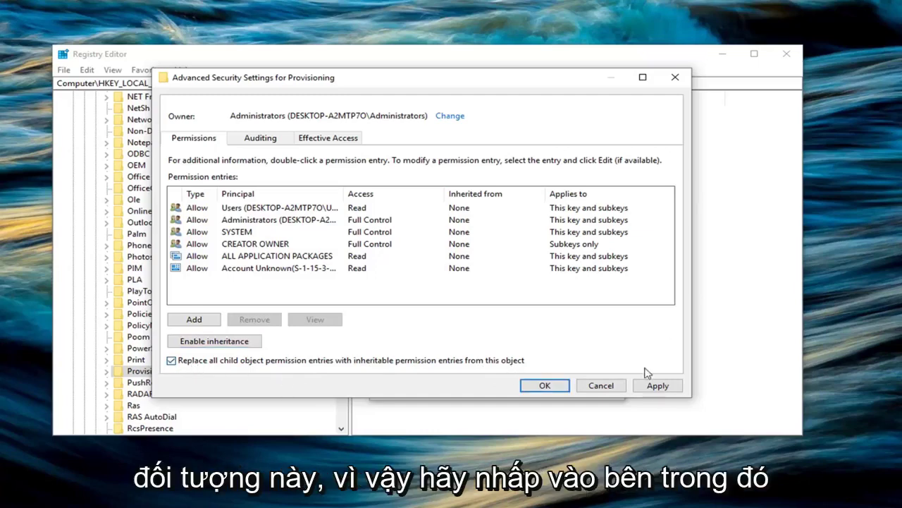
pyautogui.click(660, 387)
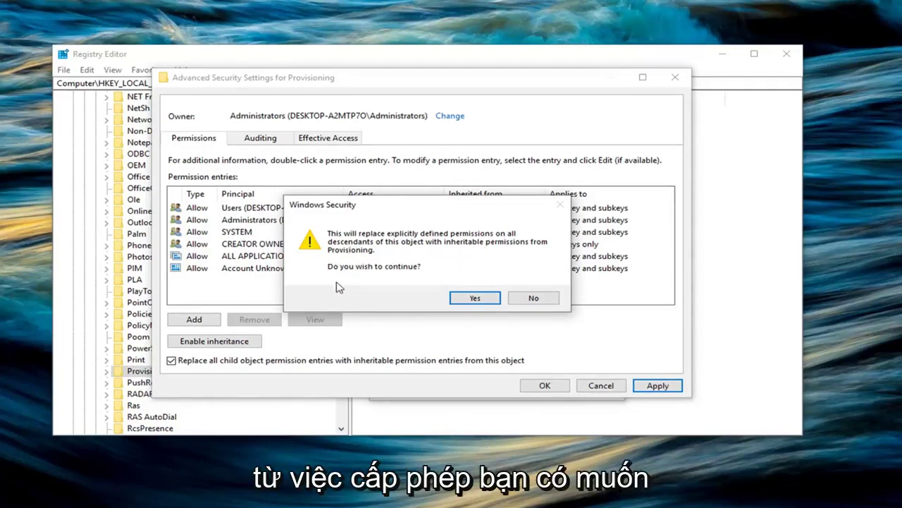
pyautogui.click(471, 299)
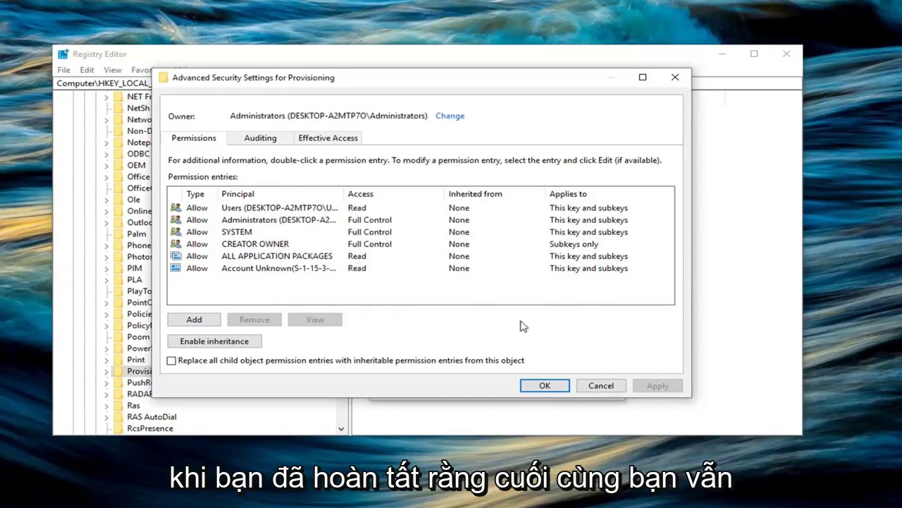
pyautogui.click(540, 387)
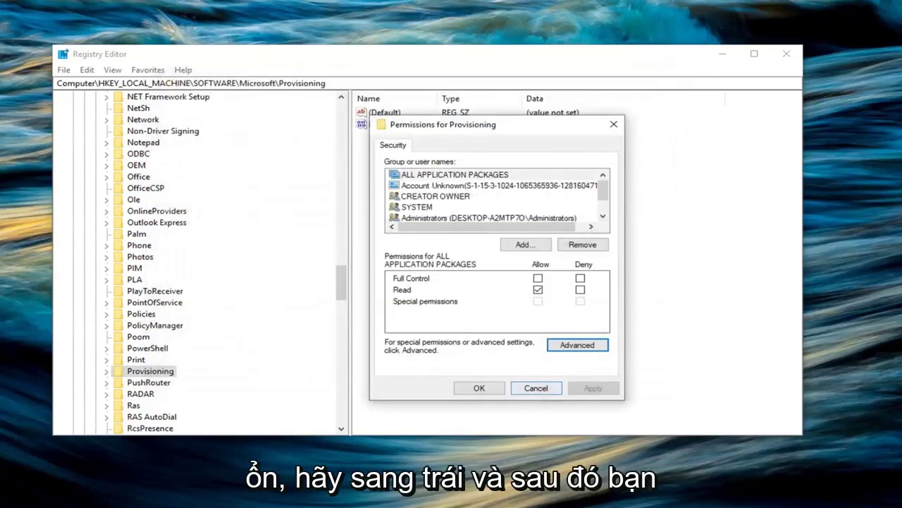
pyautogui.click(479, 389)
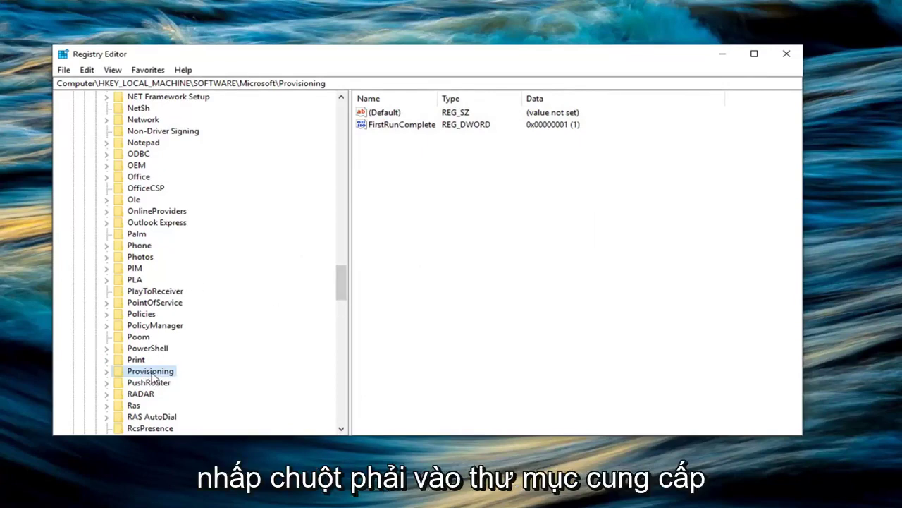
# Rename the Provisioning key by appending '.OLD', making it Provisioning.OLD
pyautogui.rightClick(156, 378)
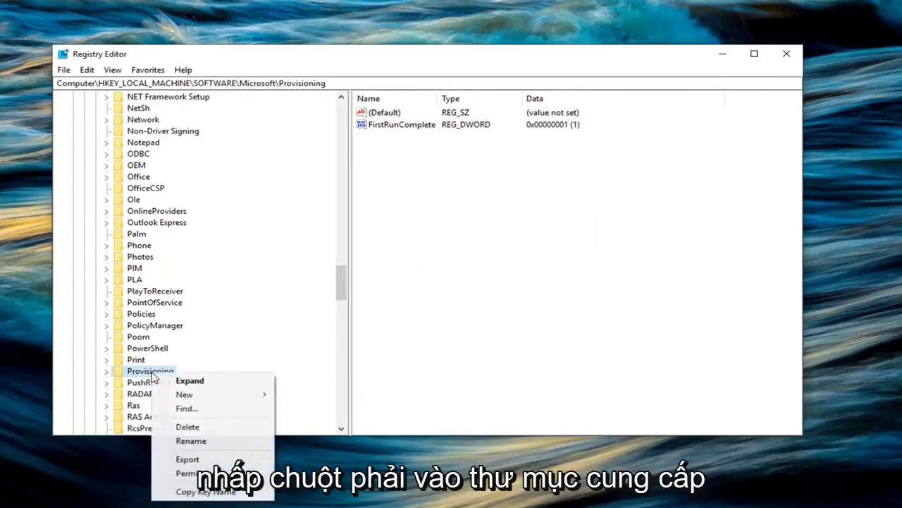
pyautogui.click(190, 441)
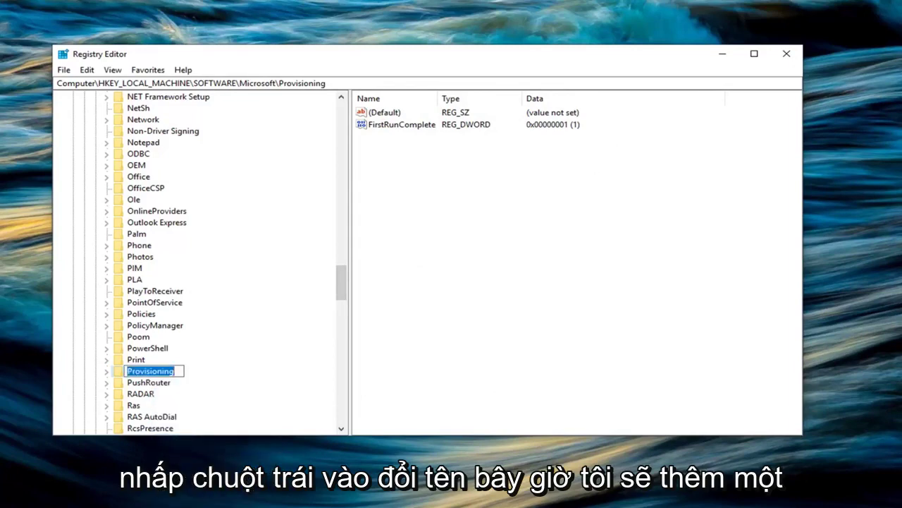
pyautogui.press('End')
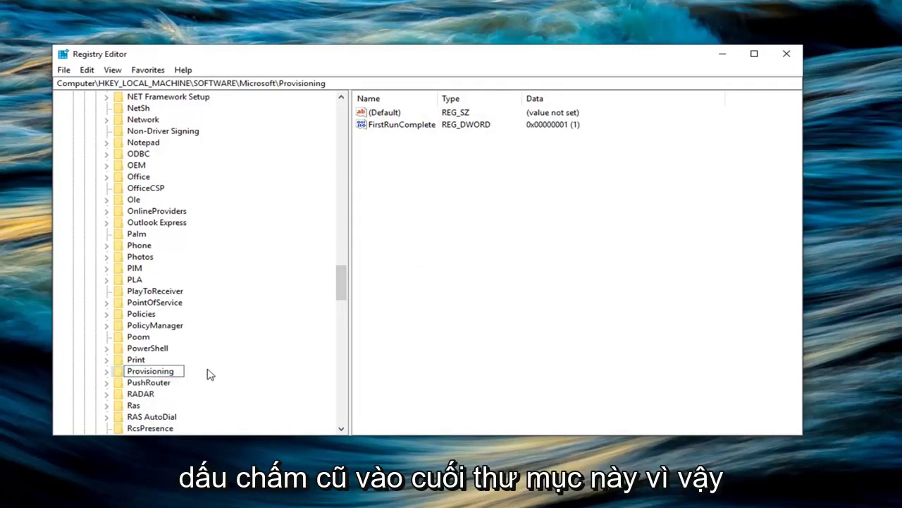
pyautogui.write('.')
pyautogui.write('old')
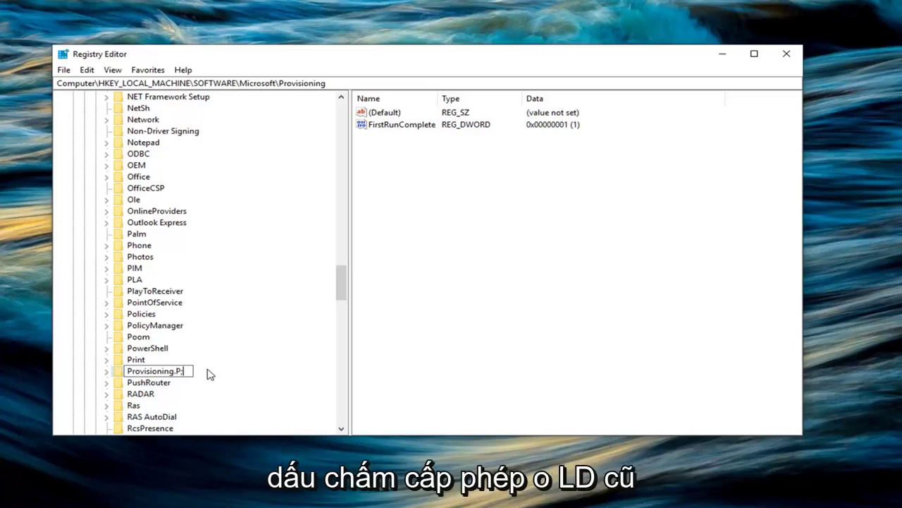
pyautogui.write('OLD')
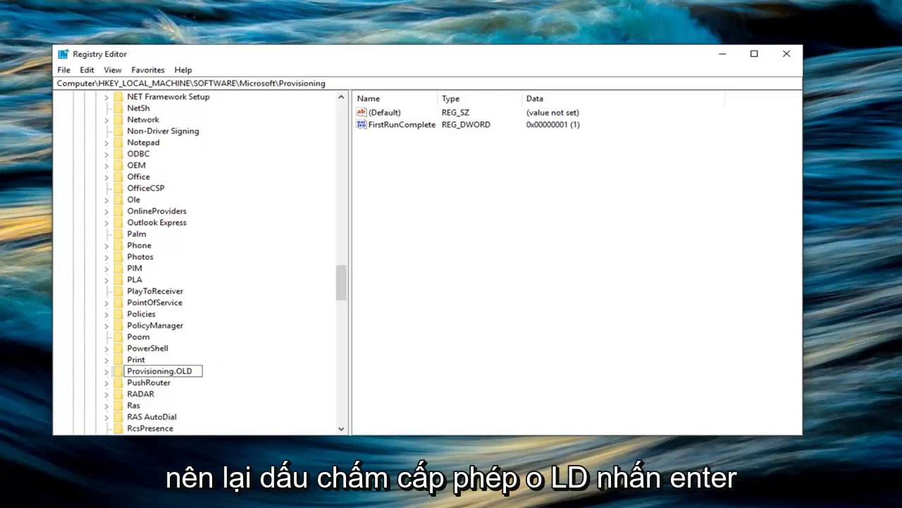
pyautogui.press('Return')
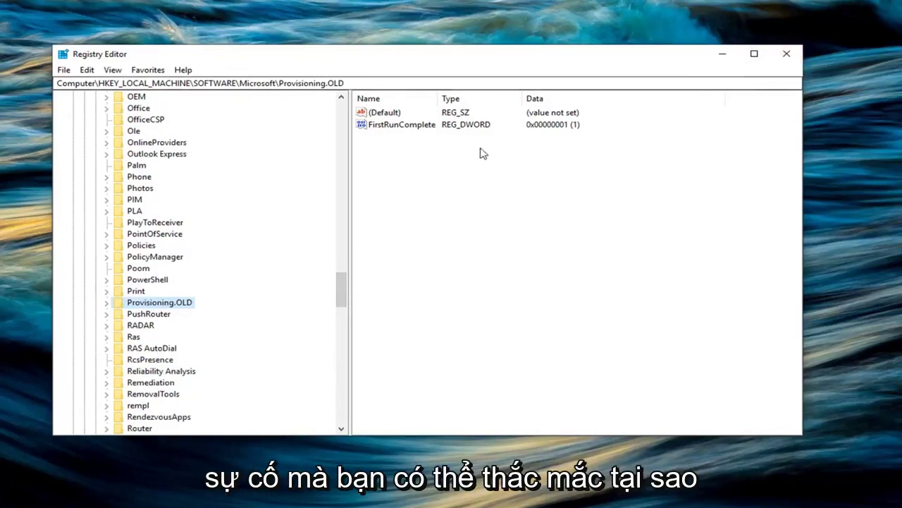
# Close Registry Editor and select the exported Provisioning .reg file on the desktop
pyautogui.click(786, 53)
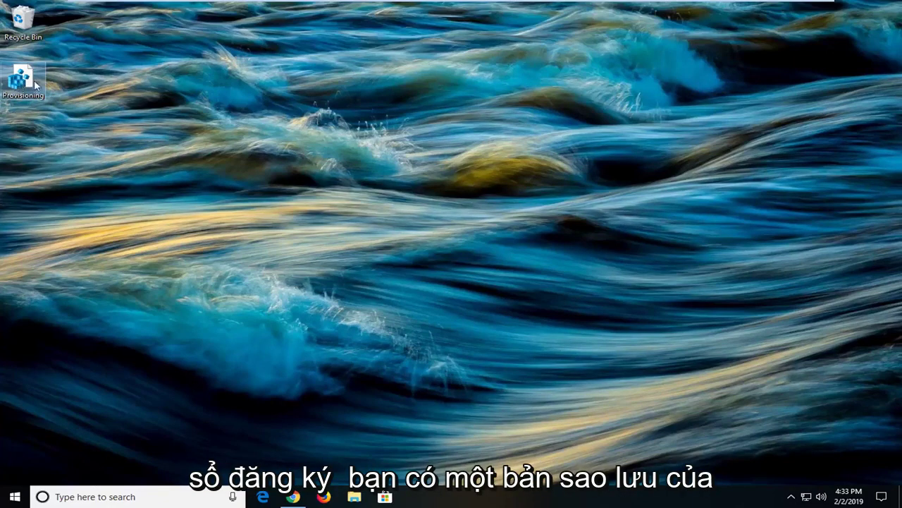
pyautogui.click(20, 82)
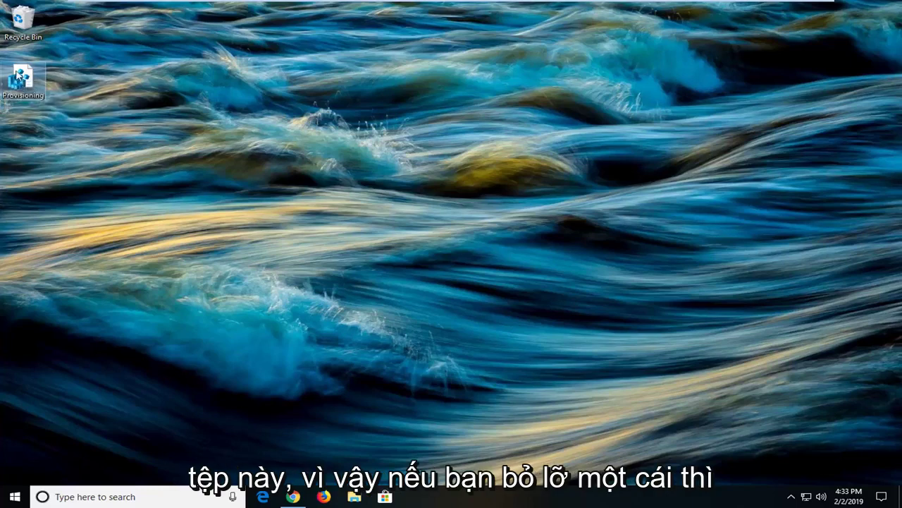